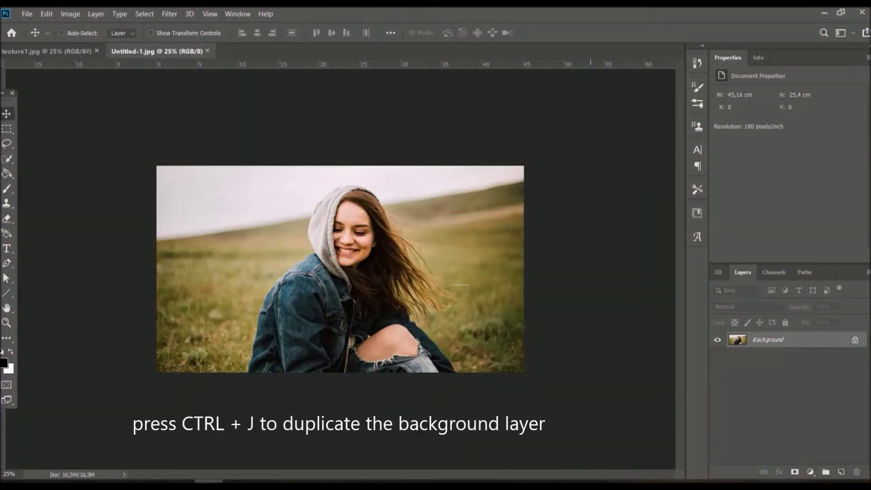
Duplicate the background layer and apply a Long Strokes Mezzotint filter to the copy
{"action": "key", "text": "ctrl+j"}
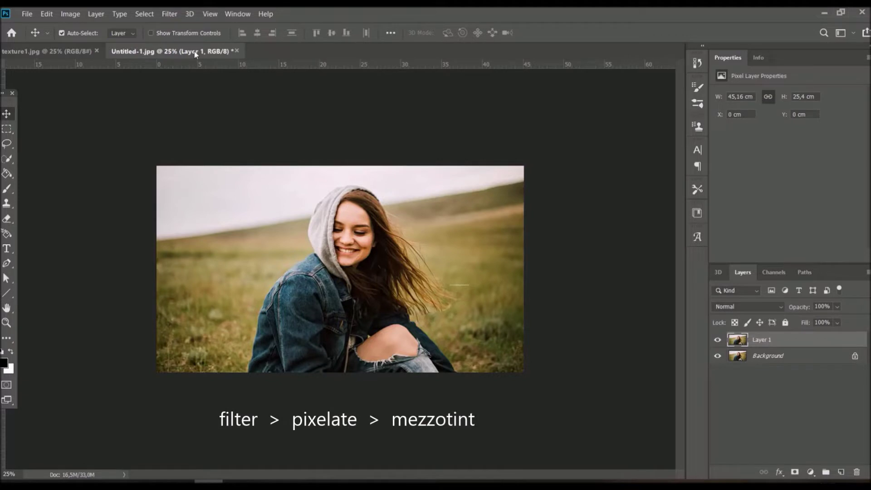
{"action": "left_click", "coordinate": [170, 14]}
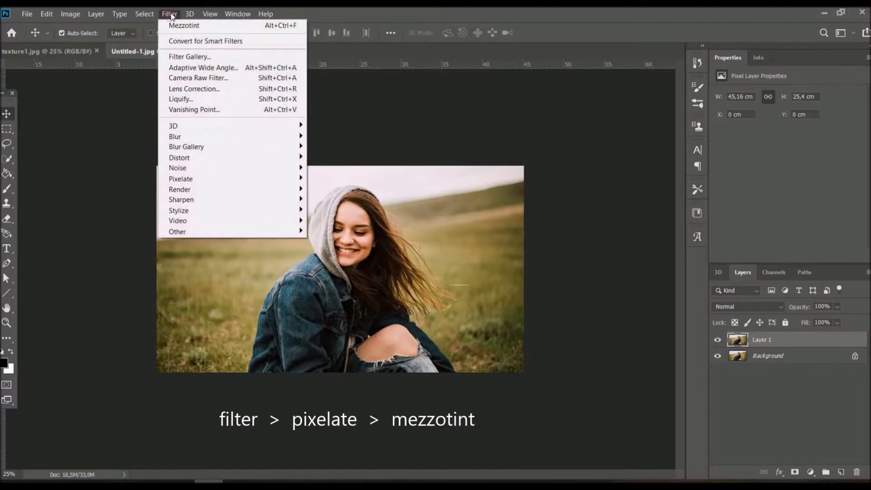
{"action": "mouse_move", "coordinate": [204, 178]}
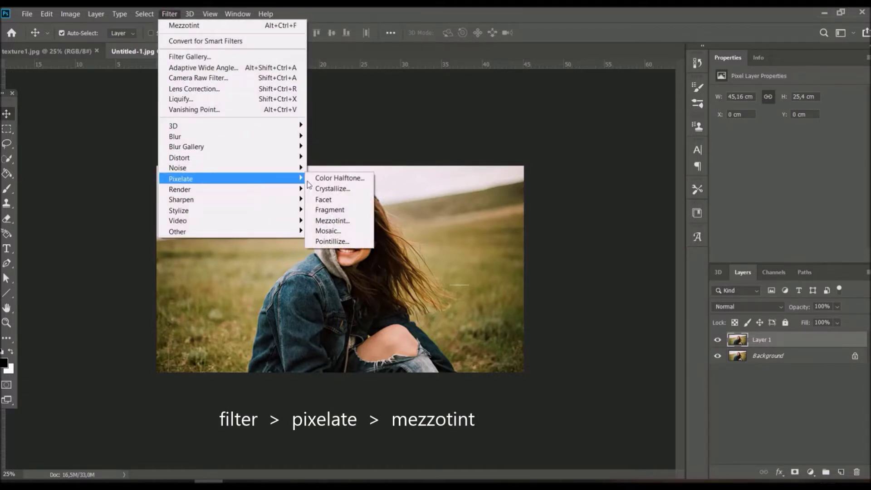
{"action": "left_click", "coordinate": [367, 222]}
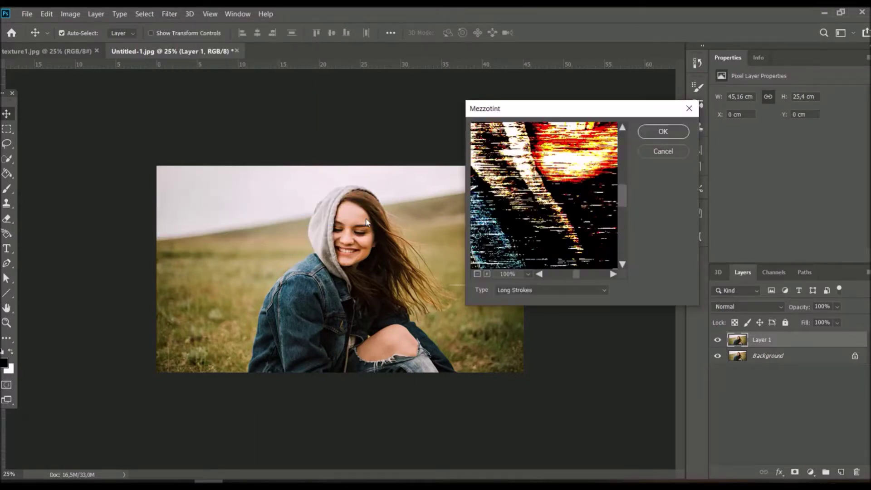
{"action": "left_click", "coordinate": [603, 291]}
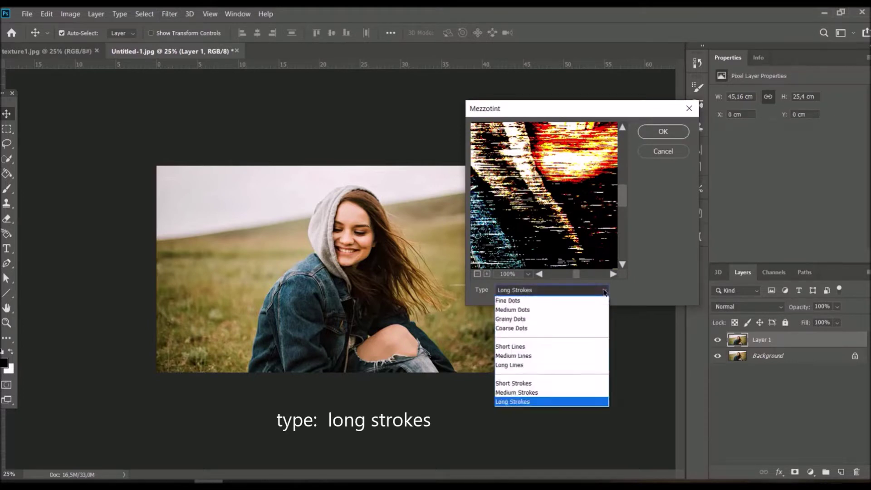
{"action": "left_click", "coordinate": [593, 402]}
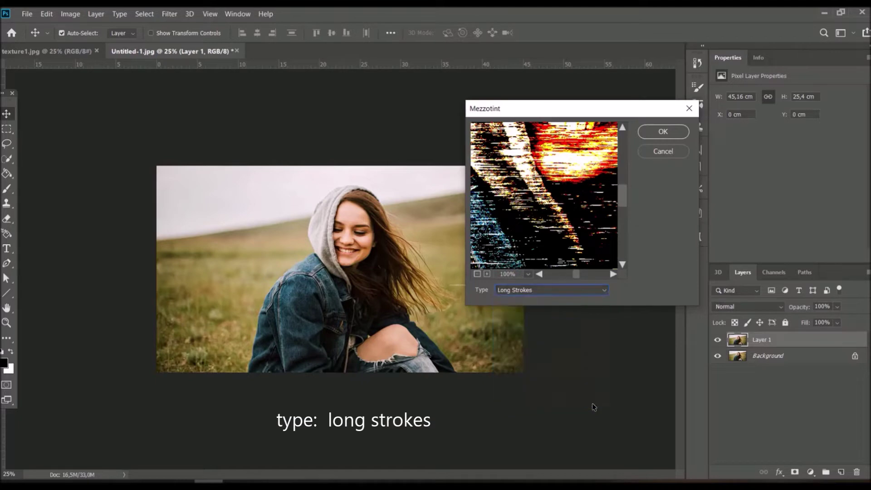
{"action": "left_click", "coordinate": [663, 132]}
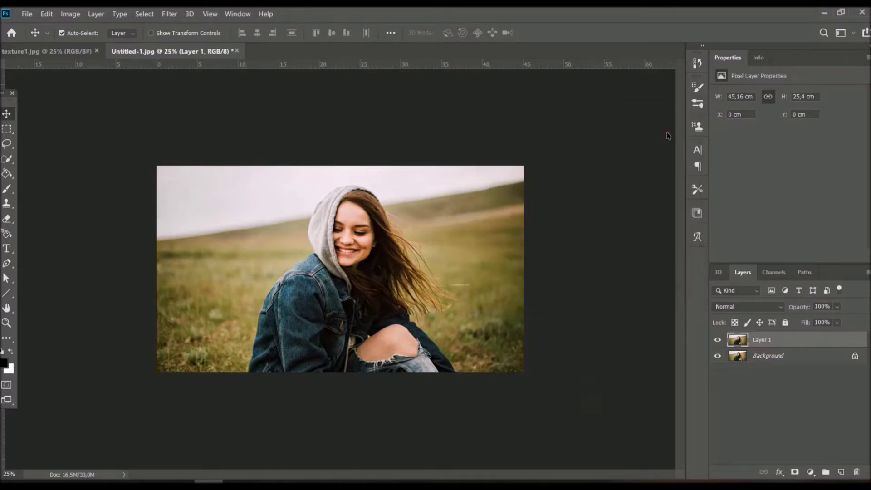
Set Layer 1 to the Darken blend mode at 40% opacity
{"action": "left_click", "coordinate": [770, 307]}
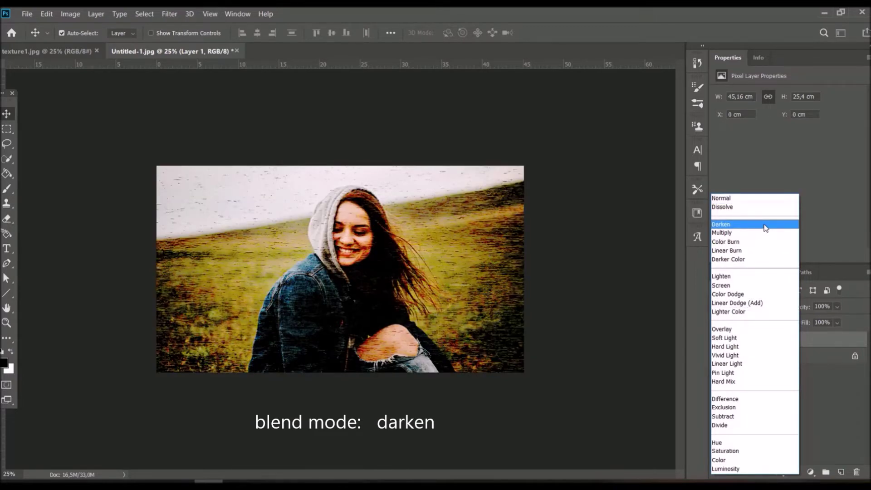
{"action": "left_click", "coordinate": [764, 225]}
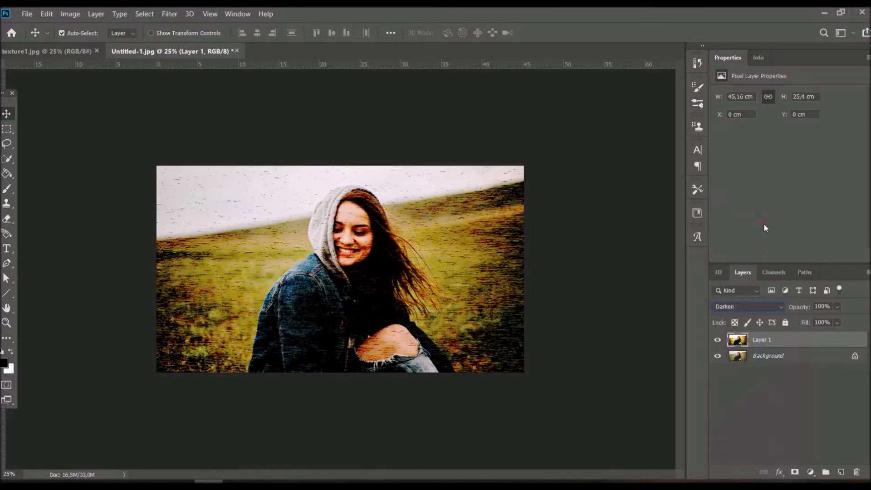
{"action": "left_click", "coordinate": [820, 306]}
{"action": "type", "text": "40"}
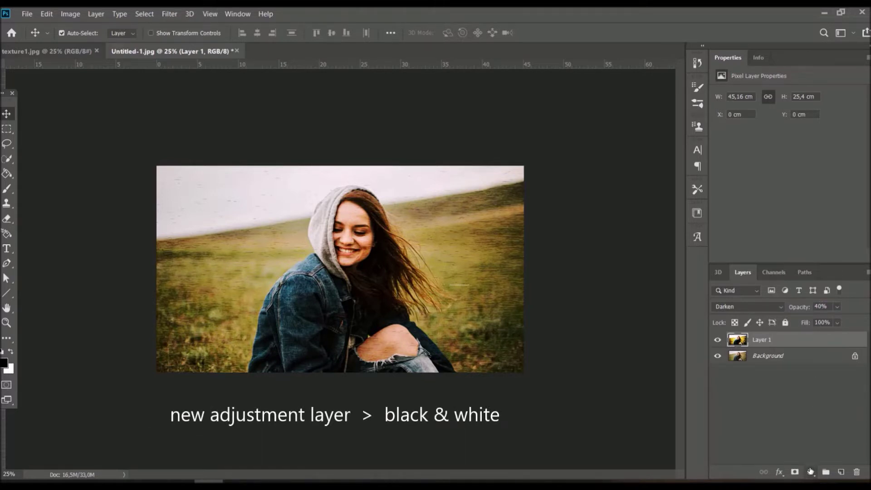
Add a Black & White adjustment layer with Reds at 183 and Yellows at 199
{"action": "left_click", "coordinate": [810, 471]}
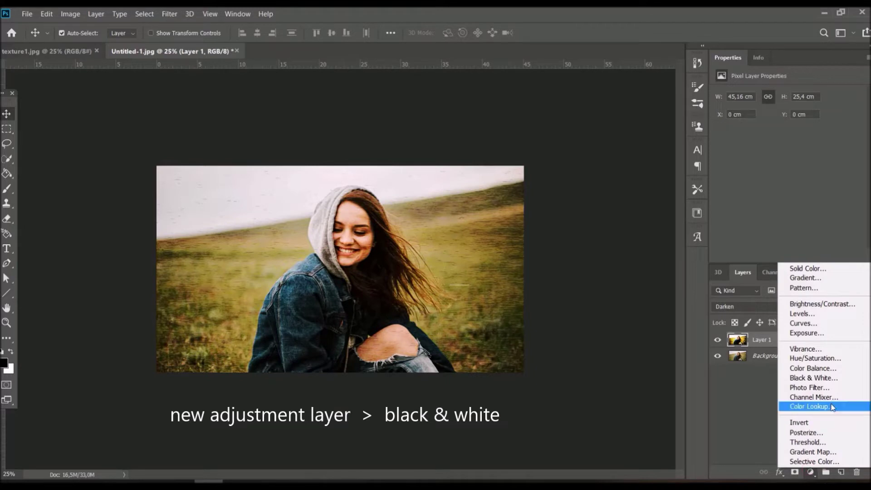
{"action": "left_click", "coordinate": [847, 378]}
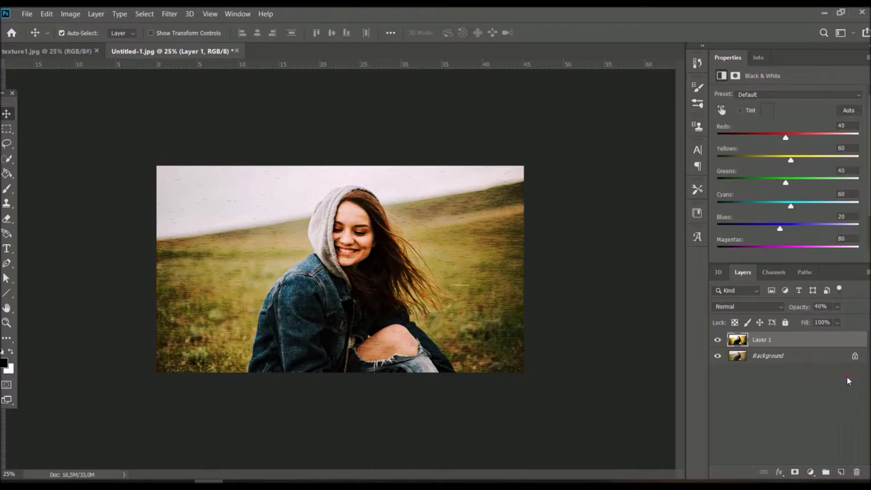
{"action": "left_click", "coordinate": [826, 133]}
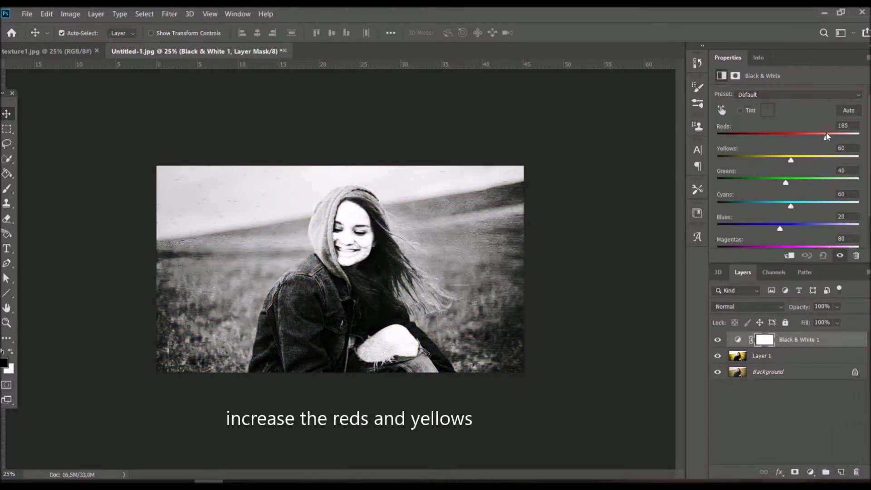
{"action": "left_click", "coordinate": [831, 156]}
{"action": "left_click_drag", "start_coordinate": [832, 158], "coordinate": [829, 159]}
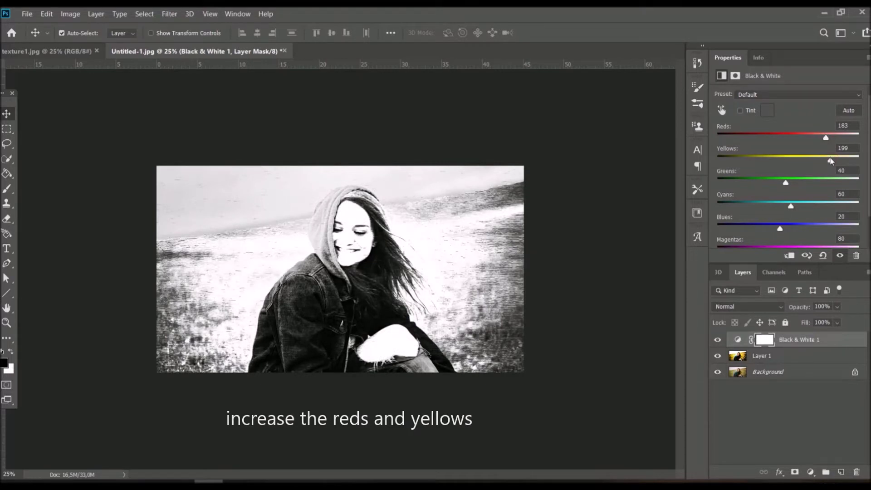
Set the Black & White layer to Difference blend mode at 12% opacity
{"action": "left_click", "coordinate": [775, 304]}
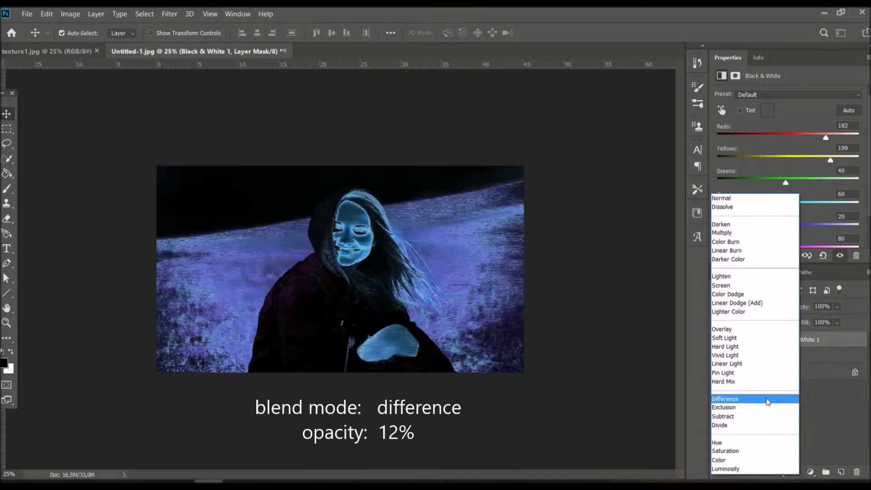
{"action": "left_click", "coordinate": [767, 402]}
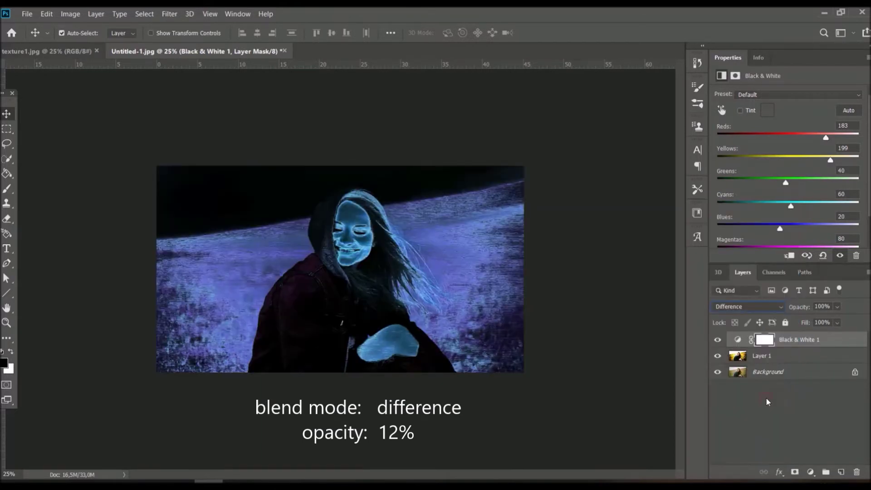
{"action": "left_click", "coordinate": [822, 305]}
{"action": "type", "text": "12"}
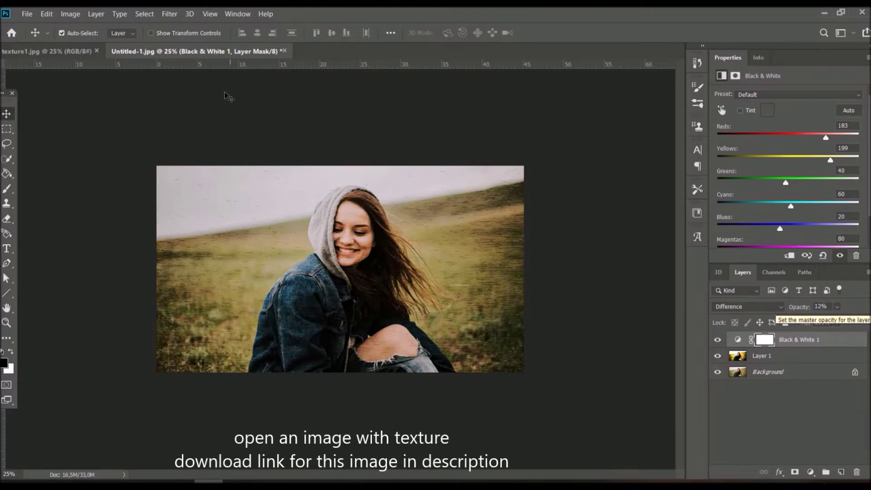
Drag the texture1.jpg cracked texture into the portrait document as a new layer
{"action": "left_click", "coordinate": [72, 51]}
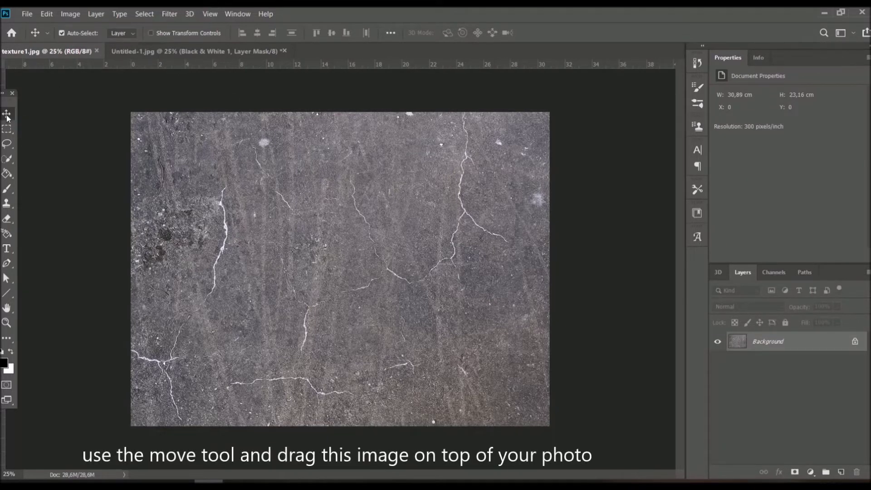
{"action": "left_click_drag", "start_coordinate": [225, 184], "coordinate": [222, 52]}
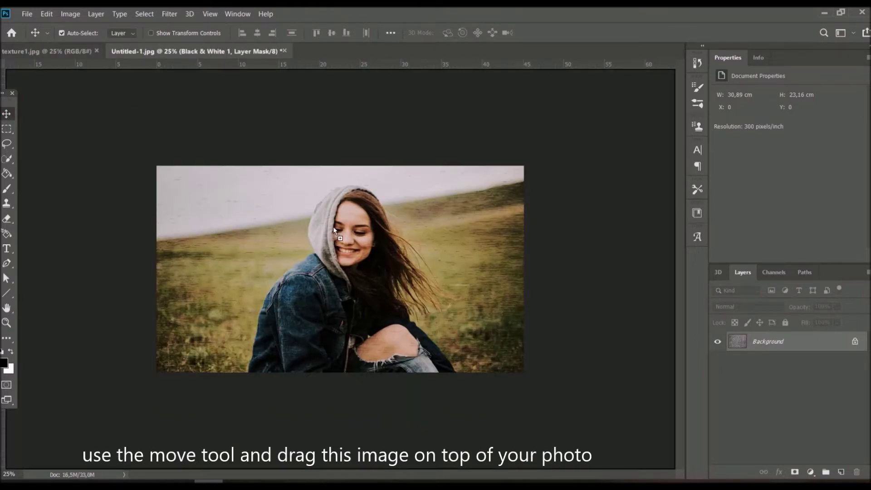
{"action": "left_click_drag", "start_coordinate": [222, 52], "coordinate": [333, 227]}
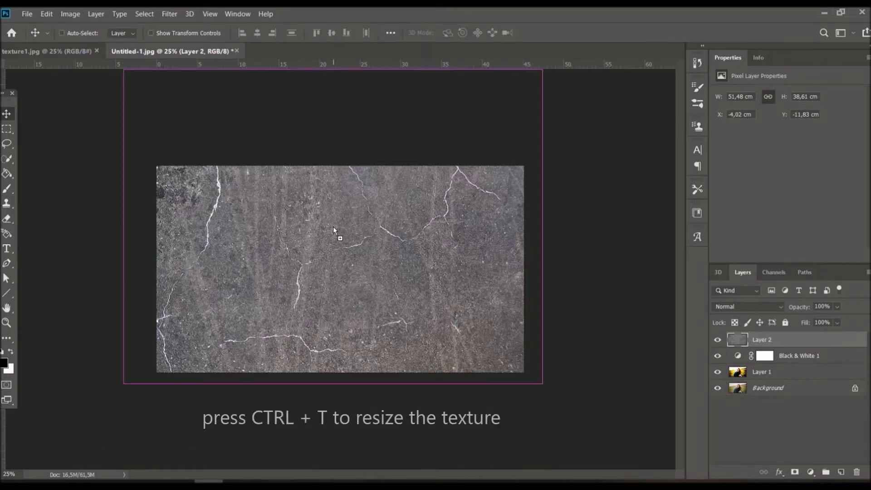
Free-transform the texture layer, scaling it down to span the photo's width
{"action": "key", "text": "ctrl+t"}
{"action": "left_click_drag", "start_coordinate": [332, 70], "coordinate": [334, 97]}
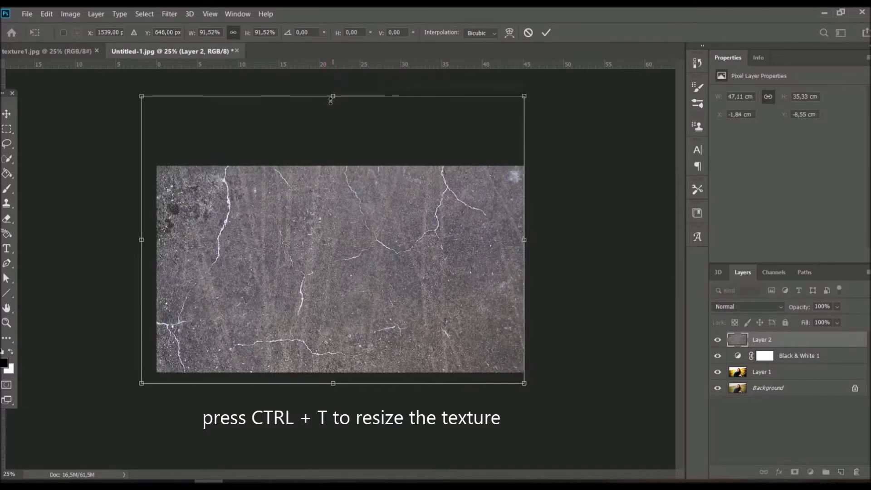
{"action": "left_click_drag", "start_coordinate": [139, 237], "coordinate": [156, 240]}
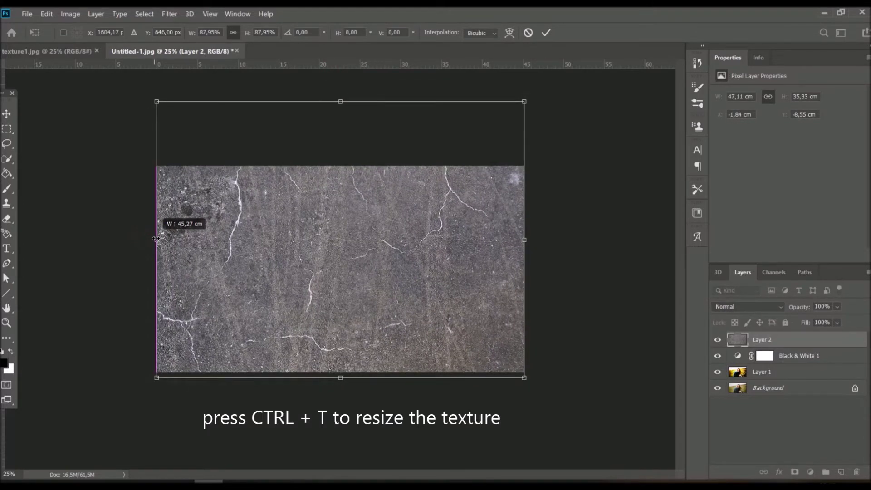
{"action": "left_click_drag", "start_coordinate": [363, 242], "coordinate": [363, 260]}
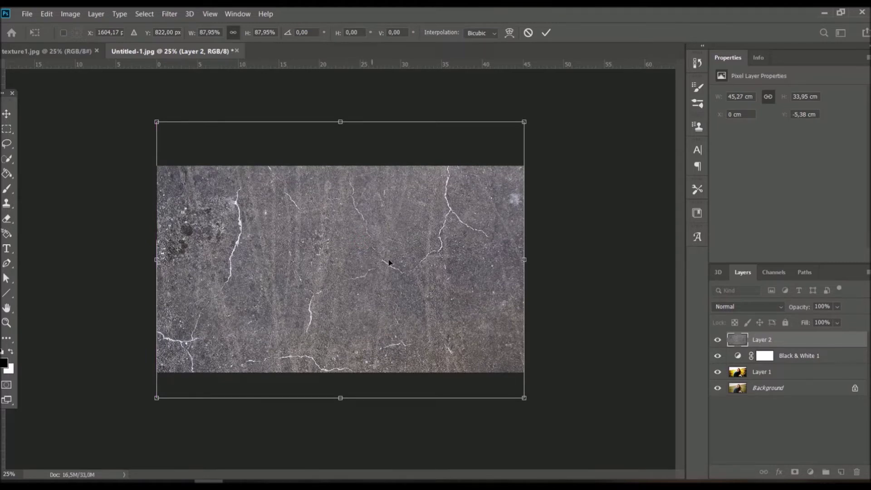
{"action": "left_click", "coordinate": [753, 307]}
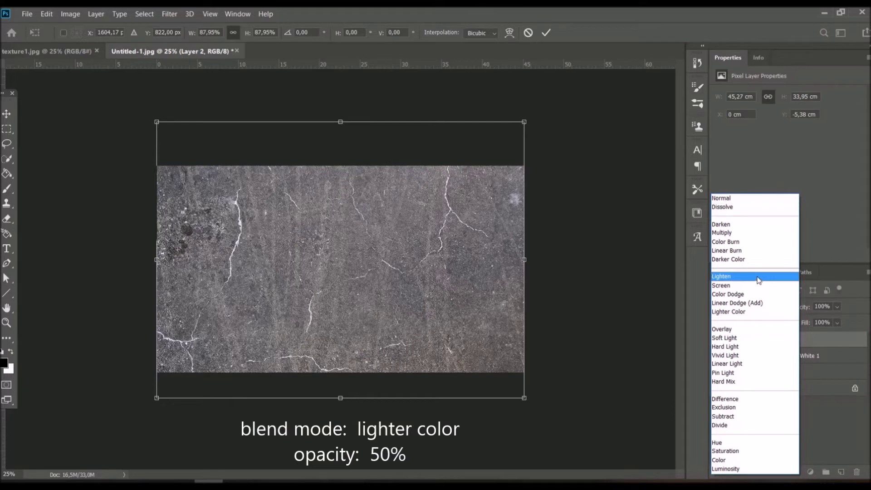
Set the texture layer to Lighter Color blend mode at 50% opacity
{"action": "left_click", "coordinate": [758, 311]}
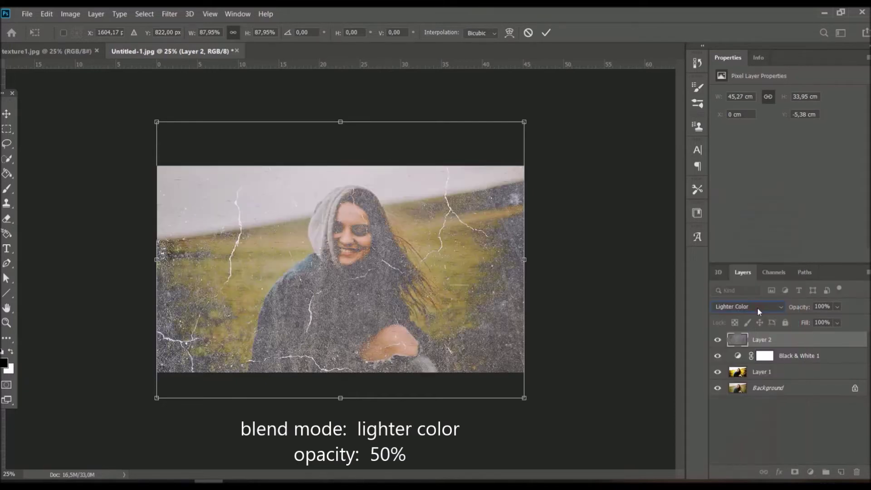
{"action": "left_click", "coordinate": [822, 307]}
{"action": "type", "text": "50"}
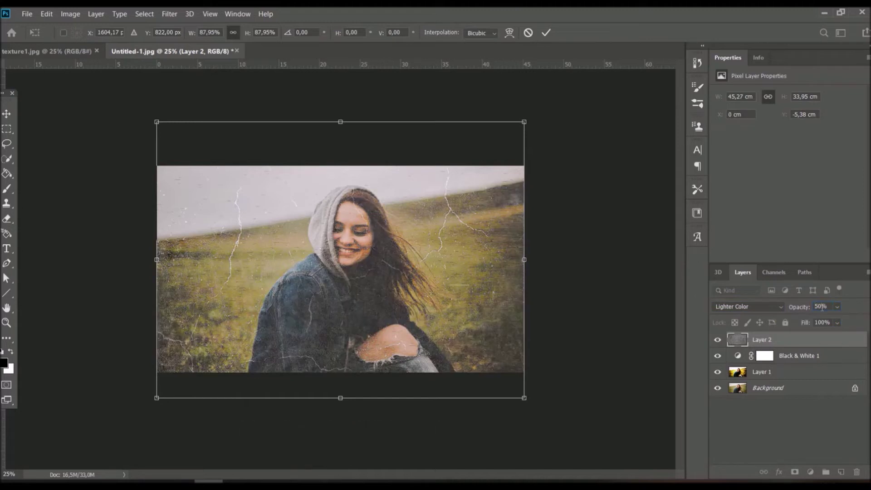
Rotate the scratch texture about 12 degrees and skew its corners, then commit the transform
{"action": "mouse_move", "coordinate": [529, 399]}
{"action": "left_mouse_down"}
{"action": "mouse_move", "coordinate": [495, 435]}
{"action": "mouse_move", "coordinate": [528, 429]}
{"action": "left_mouse_up"}
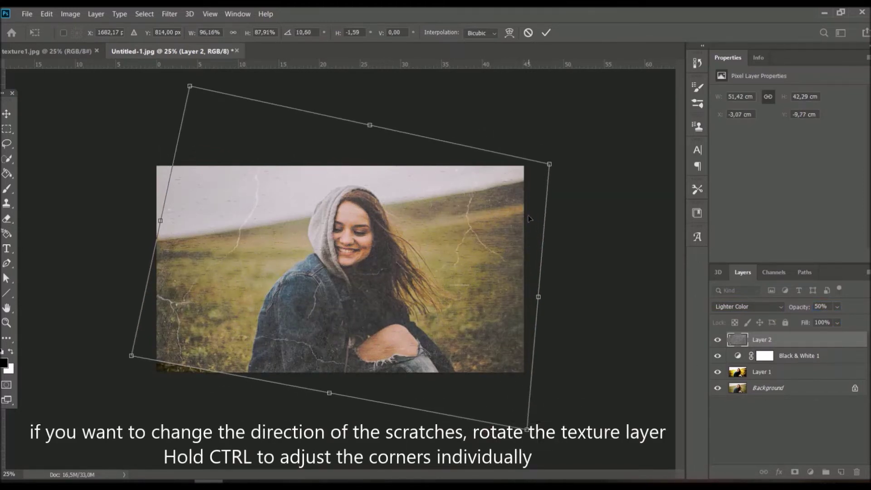
{"action": "left_click_drag", "start_coordinate": [549, 164], "coordinate": [577, 170]}
{"action": "left_click_drag", "start_coordinate": [189, 86], "coordinate": [149, 112]}
{"action": "left_click_drag", "start_coordinate": [131, 355], "coordinate": [155, 383]}
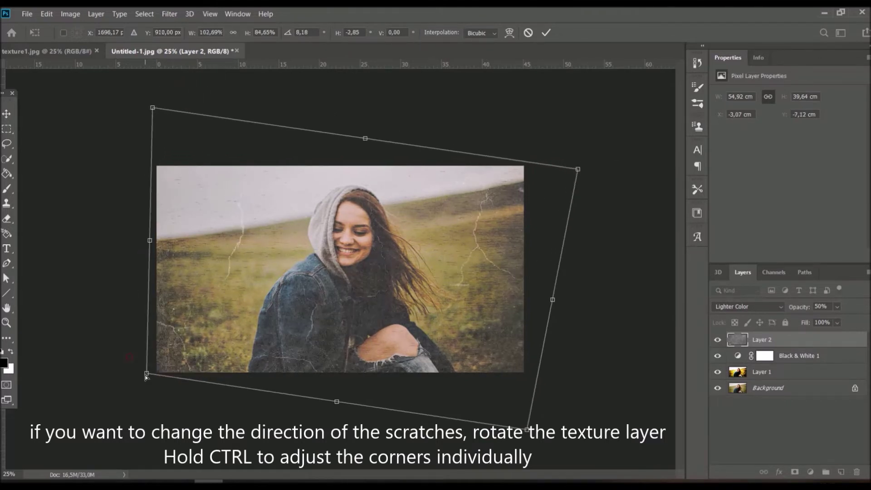
{"action": "left_click_drag", "start_coordinate": [527, 429], "coordinate": [528, 393]}
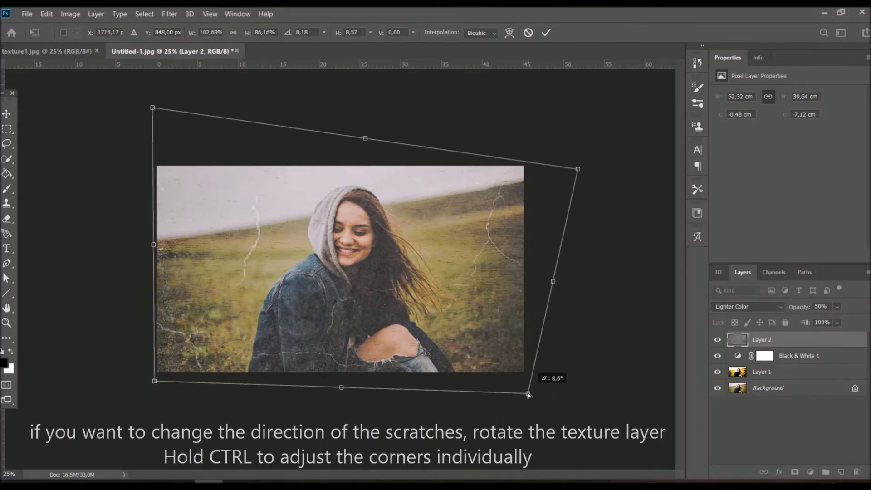
{"action": "left_click", "coordinate": [546, 33]}
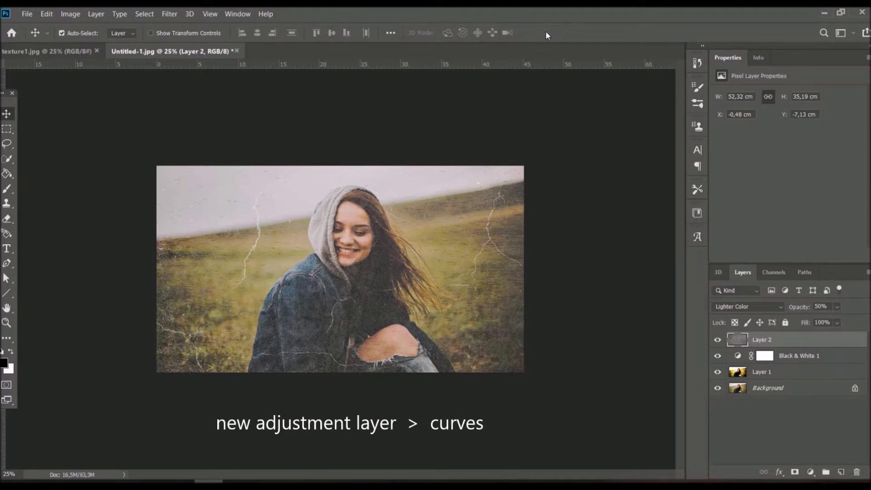
Add a Curves adjustment that pulls the midtones down and lifts the black point
{"action": "left_click", "coordinate": [810, 472]}
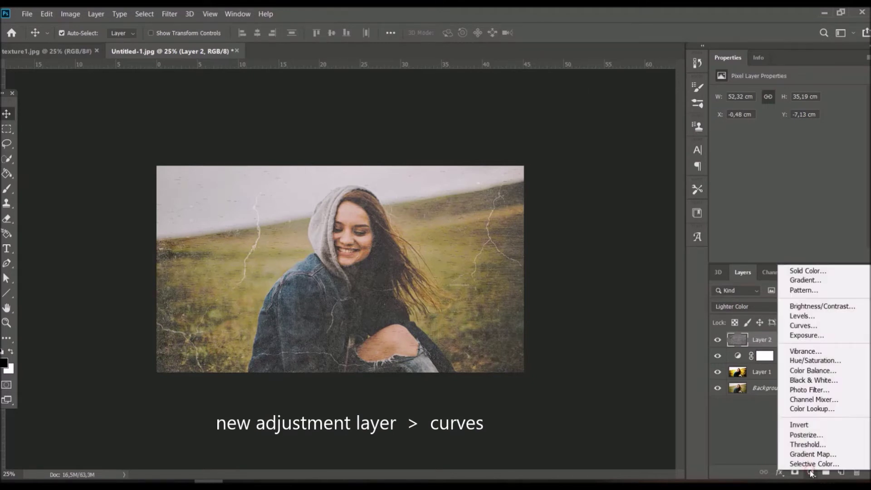
{"action": "left_click", "coordinate": [839, 326]}
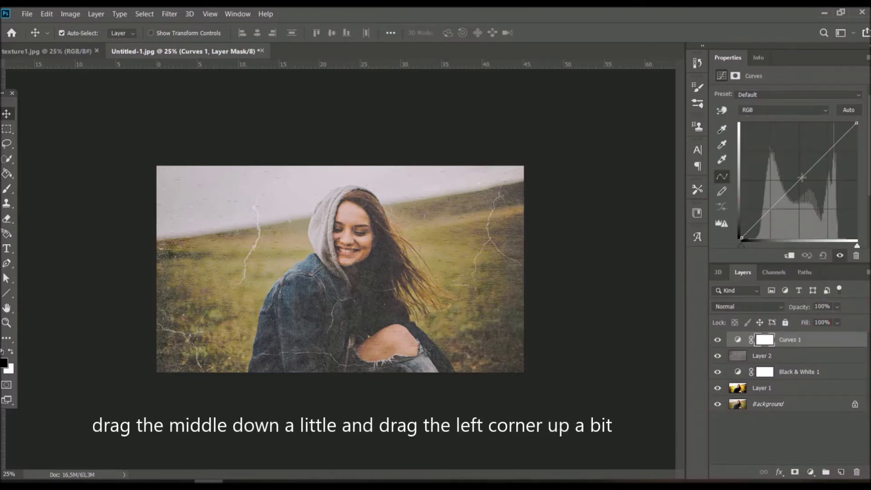
{"action": "left_click_drag", "start_coordinate": [799, 179], "coordinate": [798, 187]}
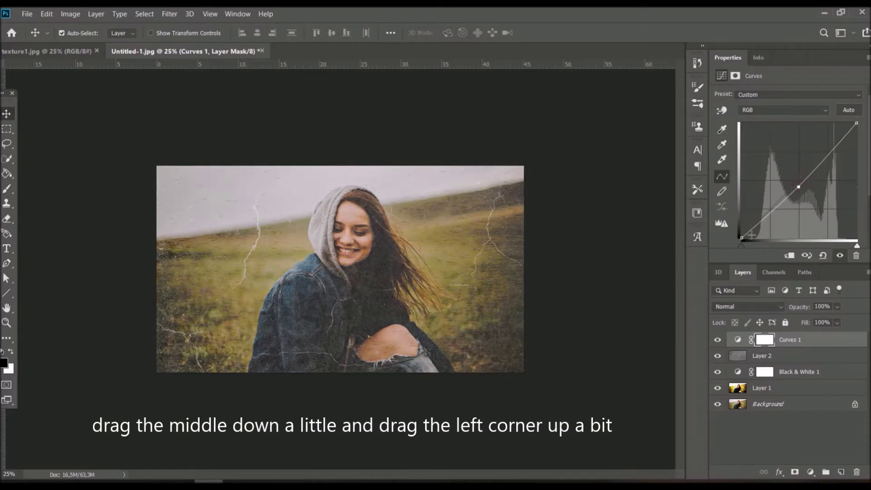
{"action": "left_click_drag", "start_coordinate": [741, 238], "coordinate": [740, 229]}
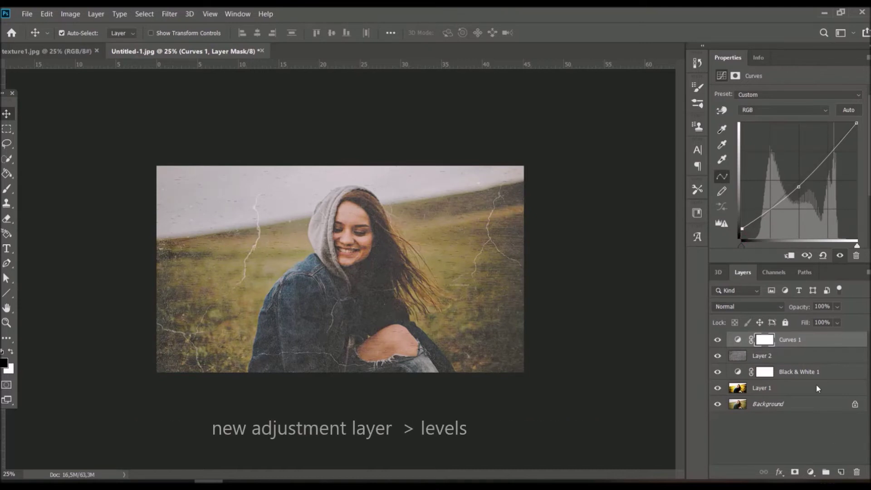
Add a Levels adjustment with input levels 21, 1.21 and 232
{"action": "left_click", "coordinate": [810, 472]}
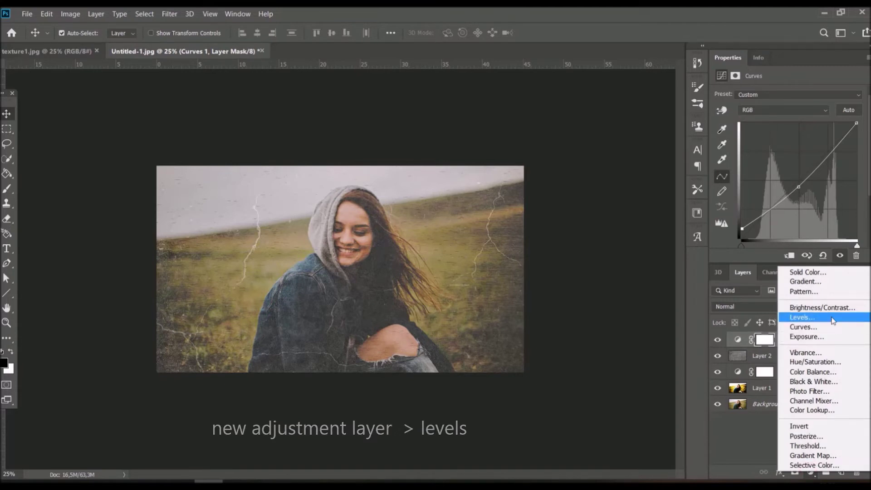
{"action": "left_click", "coordinate": [832, 319]}
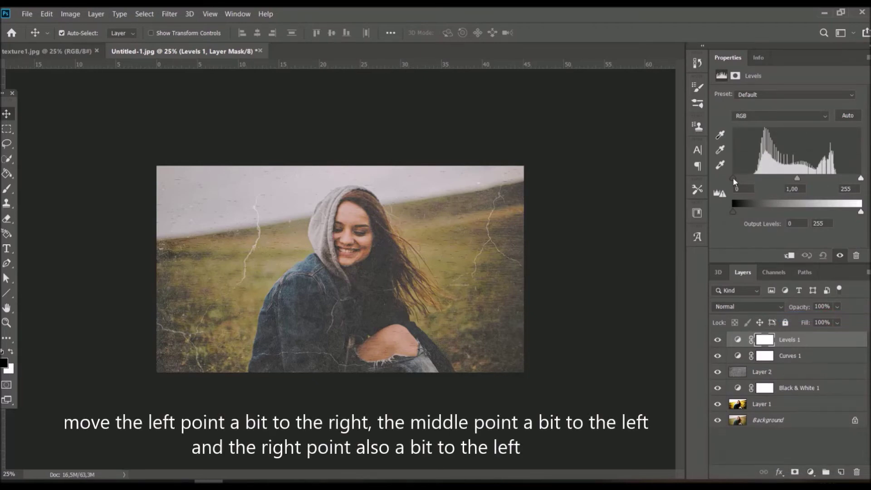
{"action": "left_click_drag", "start_coordinate": [732, 178], "coordinate": [743, 181]}
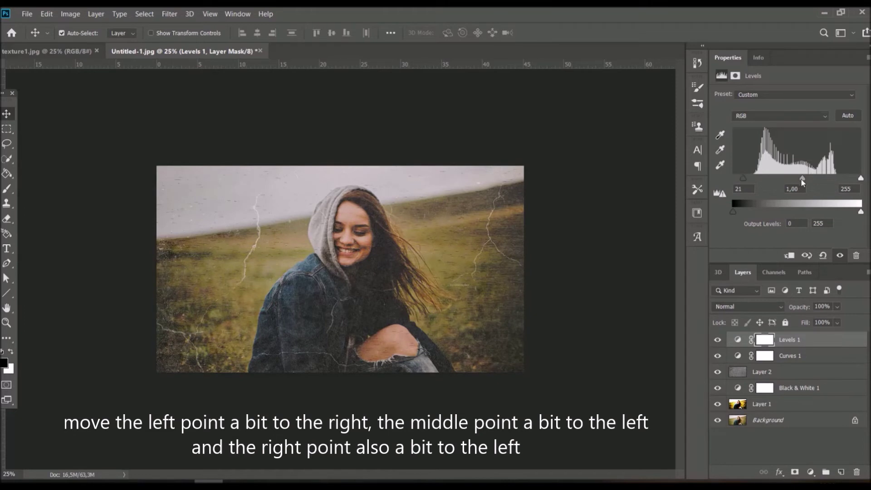
{"action": "left_click_drag", "start_coordinate": [802, 179], "coordinate": [795, 179]}
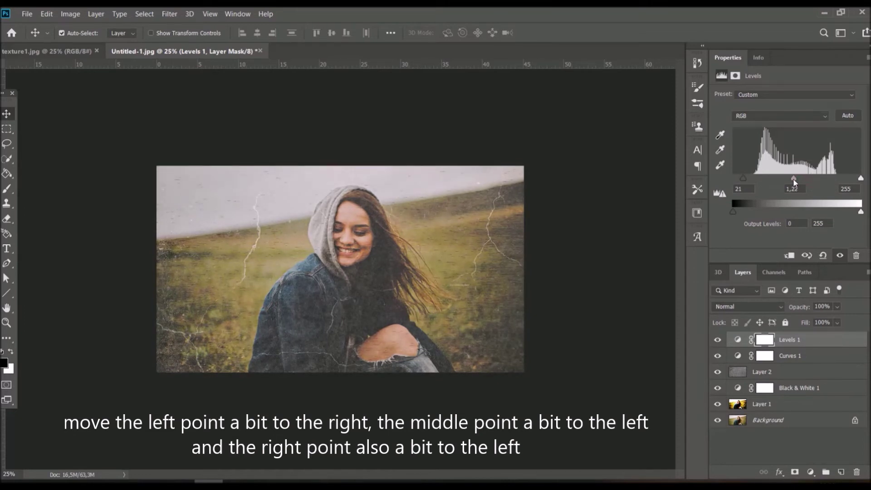
{"action": "left_click_drag", "start_coordinate": [860, 178], "coordinate": [857, 179]}
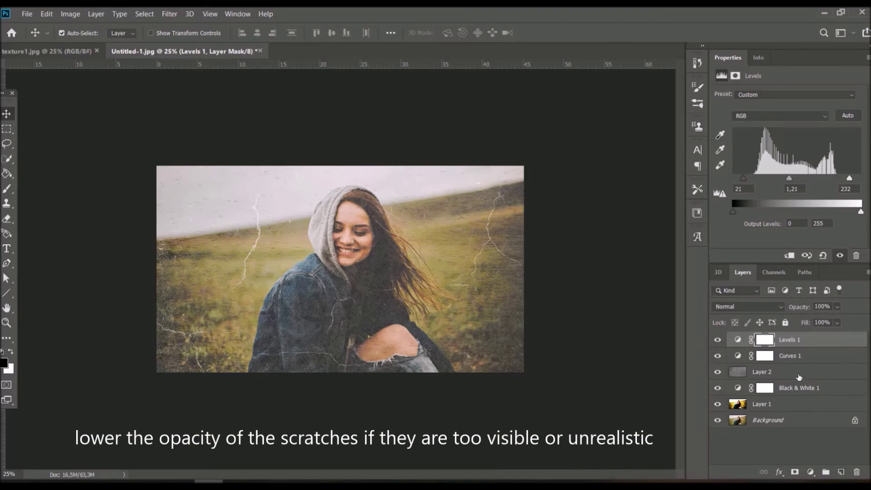
Set the scratch texture layer, Layer 2, to about 51% opacity
{"action": "left_click", "coordinate": [797, 373]}
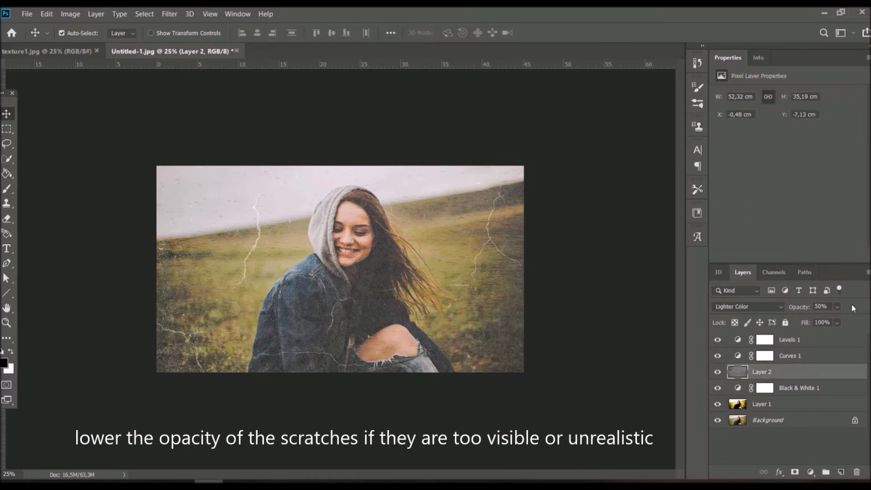
{"action": "left_click", "coordinate": [837, 307]}
{"action": "left_click_drag", "start_coordinate": [834, 321], "coordinate": [835, 323]}
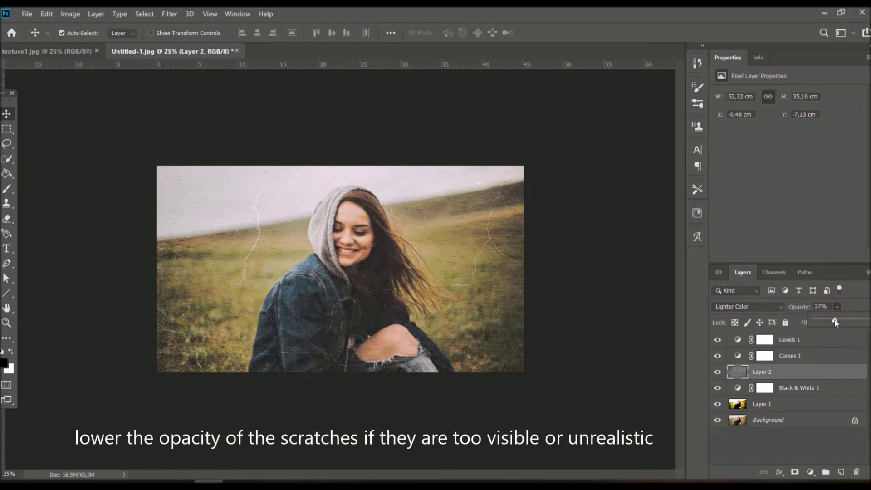
{"action": "left_click_drag", "start_coordinate": [836, 323], "coordinate": [841, 323]}
{"action": "left_click_drag", "start_coordinate": [840, 321], "coordinate": [841, 321]}
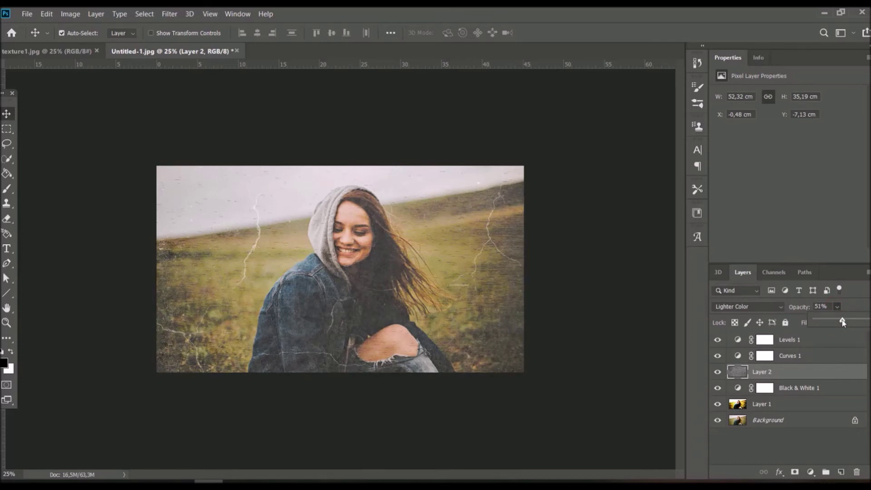
Lower the stroke layer, Layer 1, to 25% opacity
{"action": "left_click", "coordinate": [816, 405]}
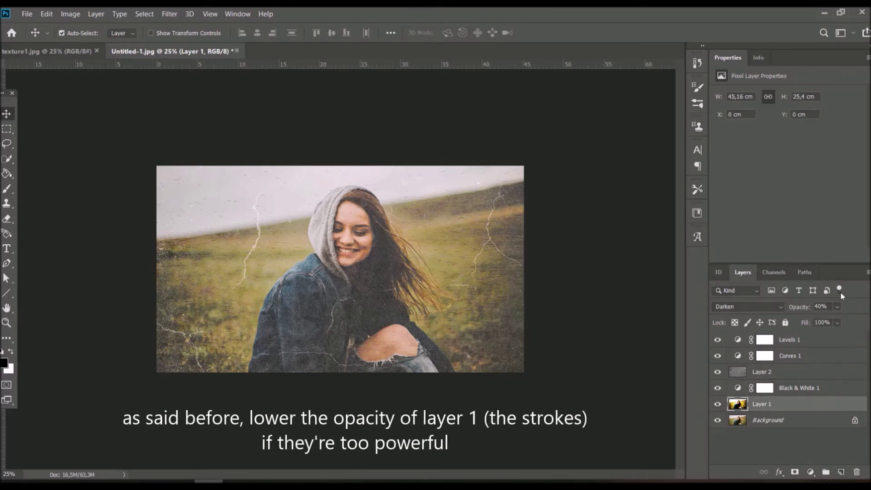
{"action": "left_click", "coordinate": [837, 306]}
{"action": "left_click_drag", "start_coordinate": [836, 321], "coordinate": [834, 321]}
{"action": "left_click", "coordinate": [843, 344]}
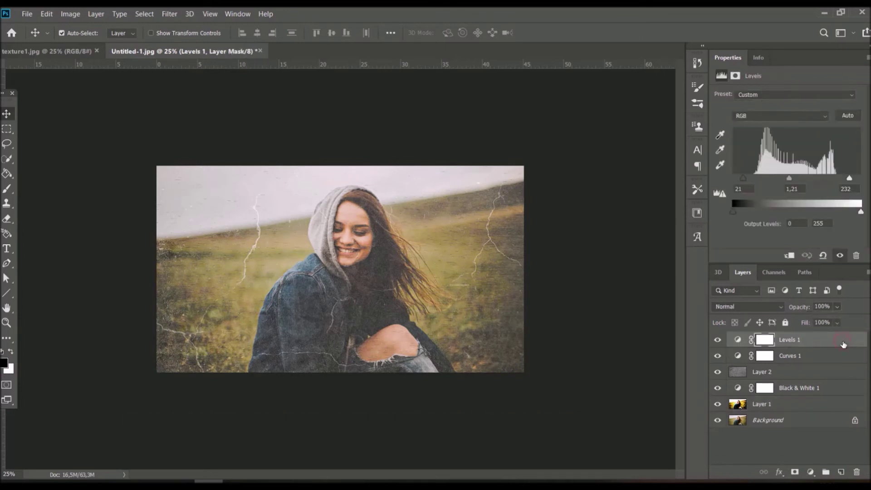
Group Levels 1 through Layer 1 into Group 1, toggling its visibility to compare before and after
{"action": "left_click", "coordinate": [831, 407], "text": "shift"}
{"action": "key", "text": "ctrl+g"}
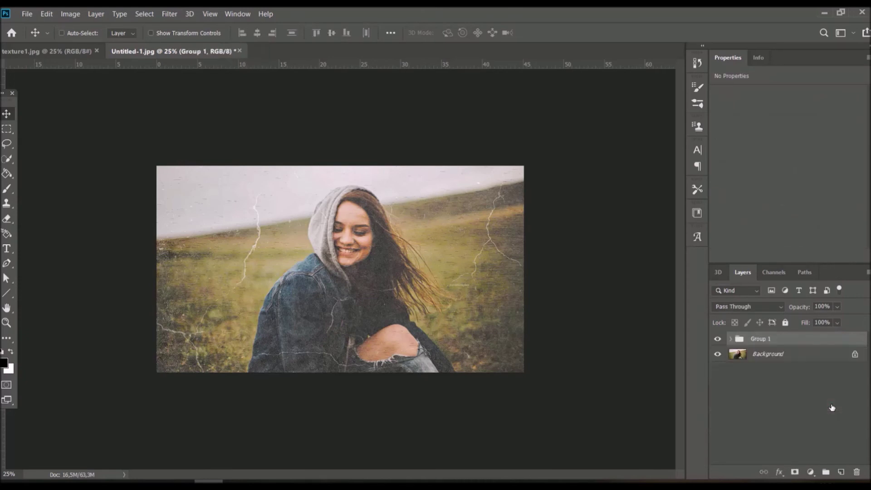
{"action": "left_click", "coordinate": [716, 339]}
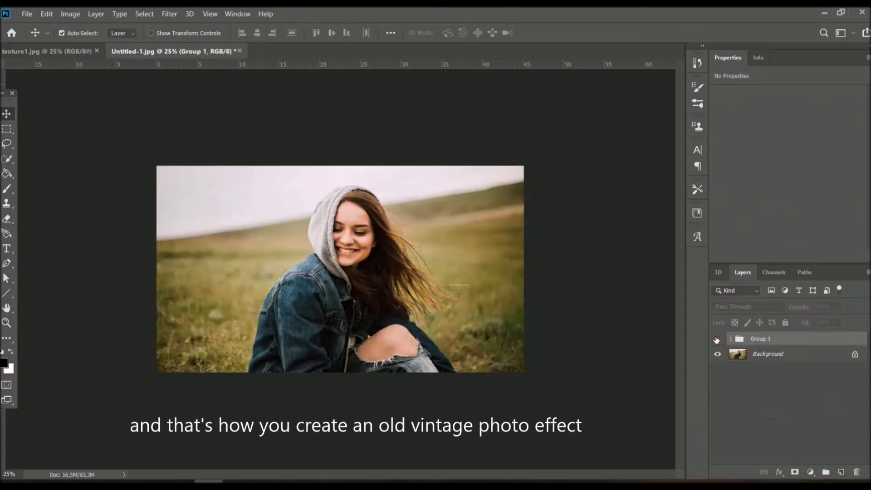
{"action": "left_click", "coordinate": [716, 339]}
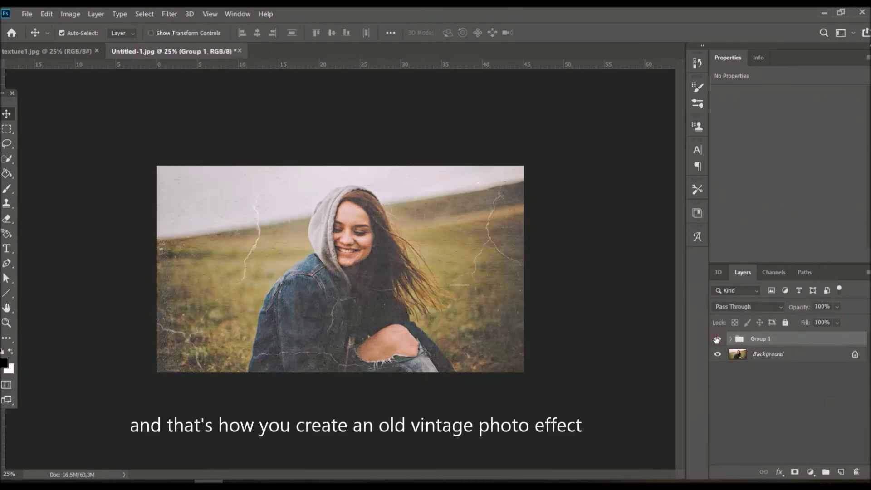